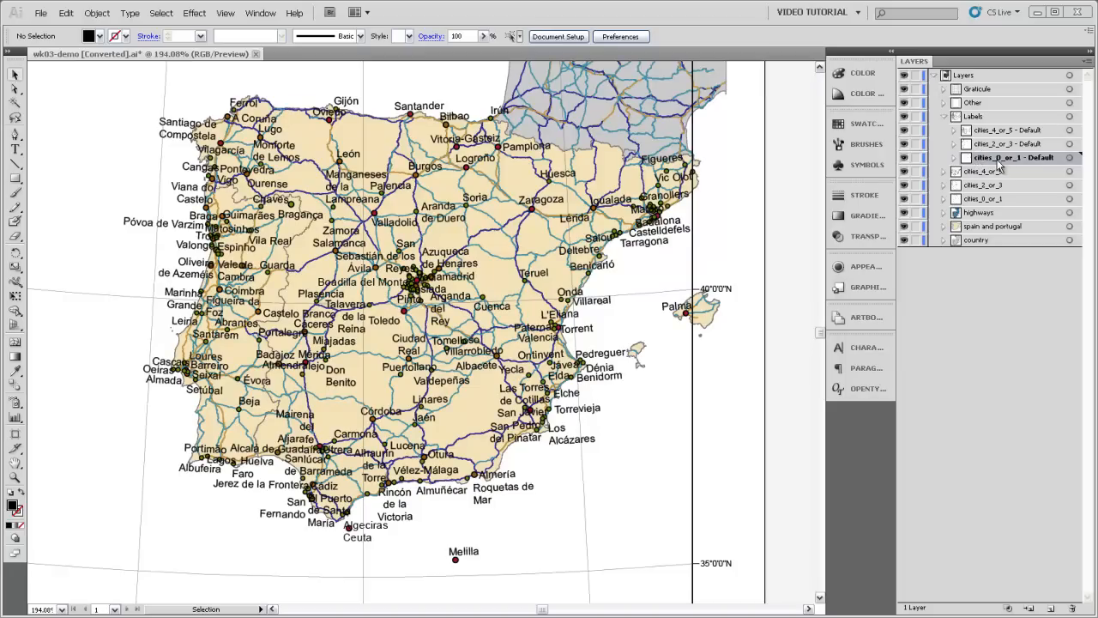
# Step: Set the font of the Palma label in the cities_0_or_1 - Default sublayer to Garamond
pyautogui.click(953, 160)
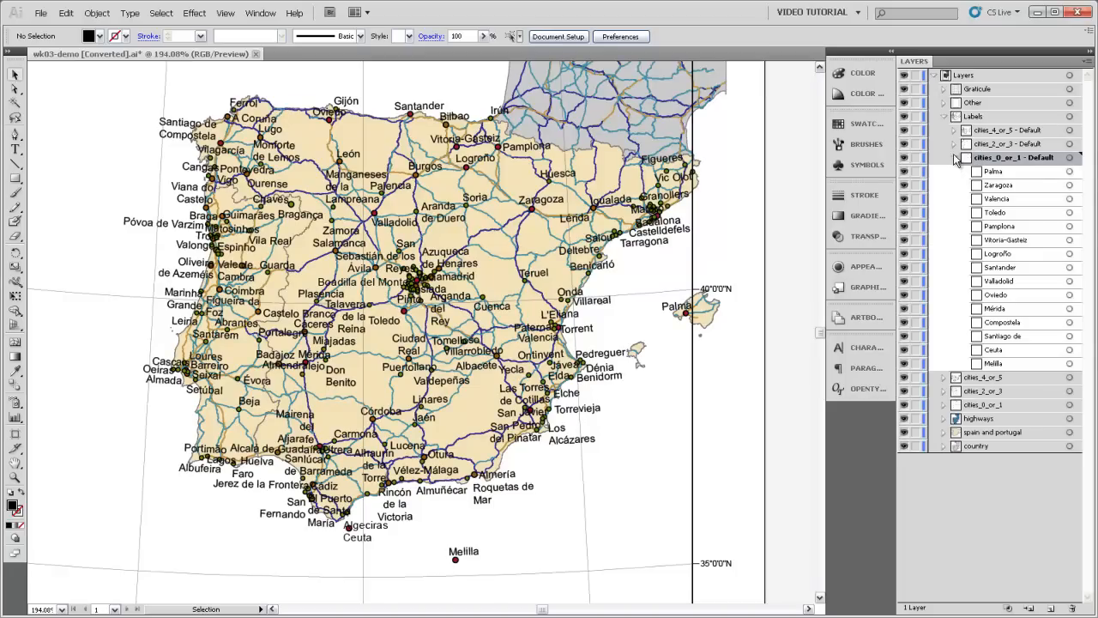
pyautogui.click(1070, 172)
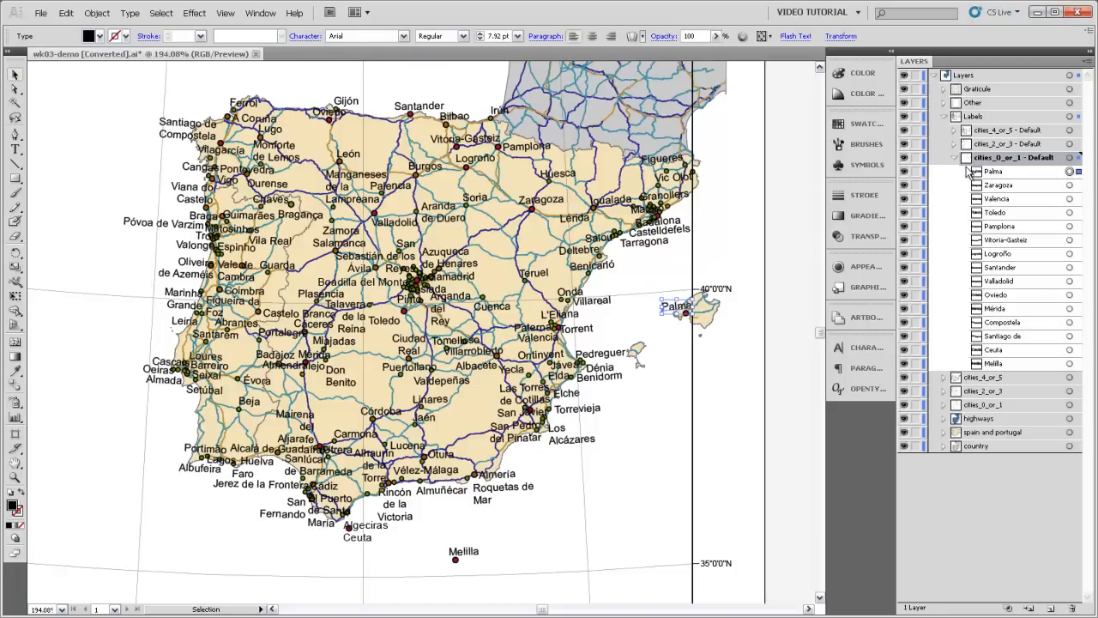
pyautogui.press('z')
pyautogui.moveTo(633, 268); pyautogui.dragTo(713, 339)
pyautogui.press('a')
pyautogui.press('v')
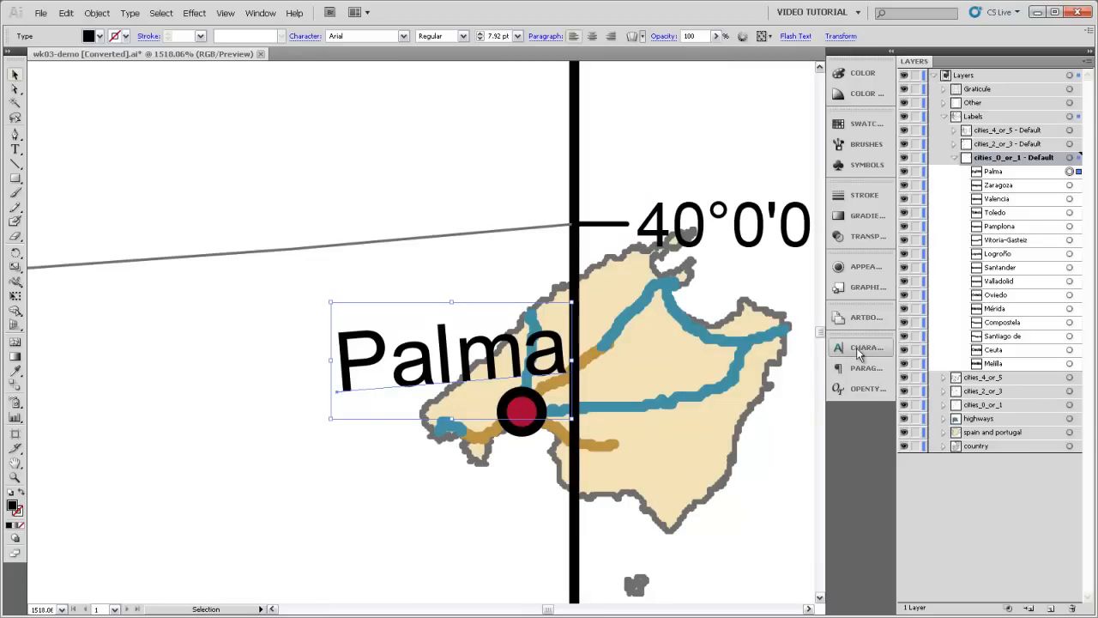
pyautogui.click(858, 349)
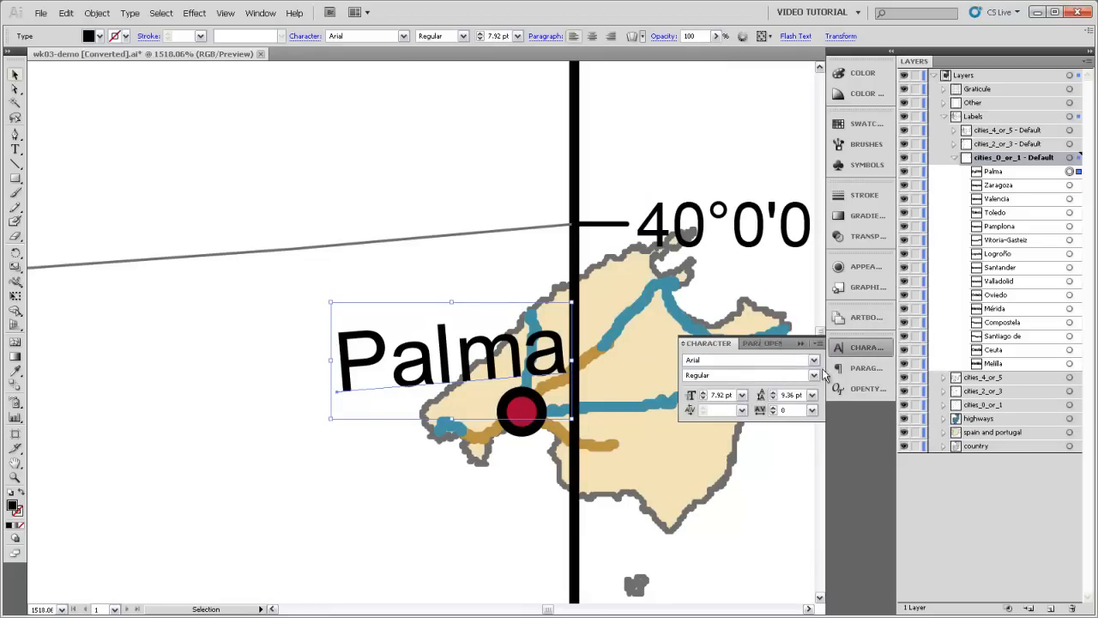
pyautogui.click(704, 360)
pyautogui.write('Garamond')
pyautogui.press('Return')
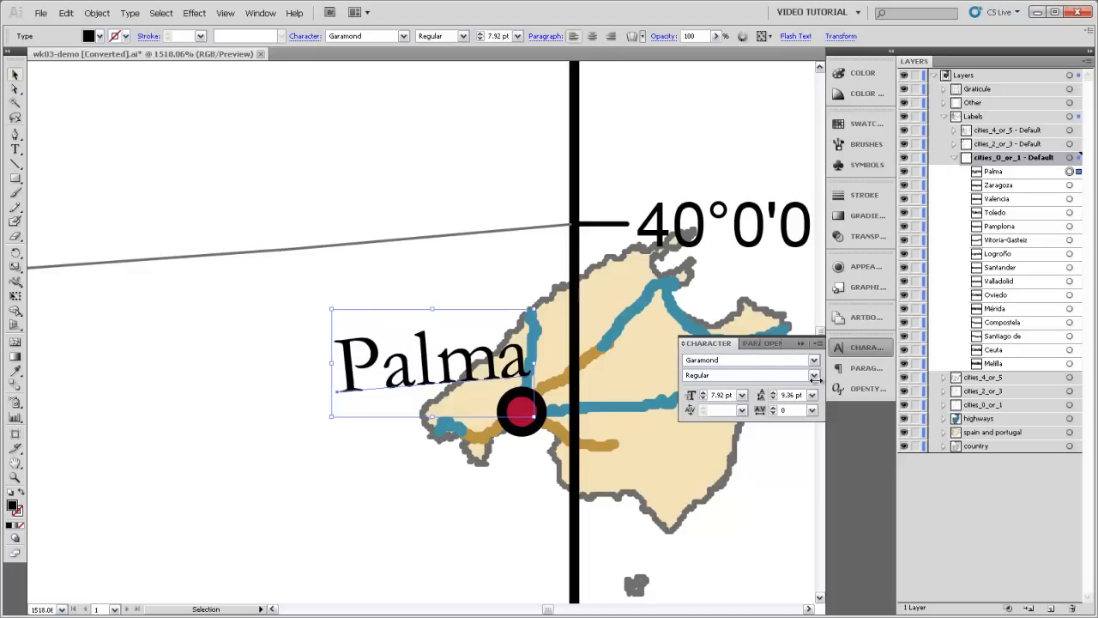
# Step: Set the Palma label's font size to 12 pt
pyautogui.click(717, 395)
pyautogui.write('12')
pyautogui.press('Return')
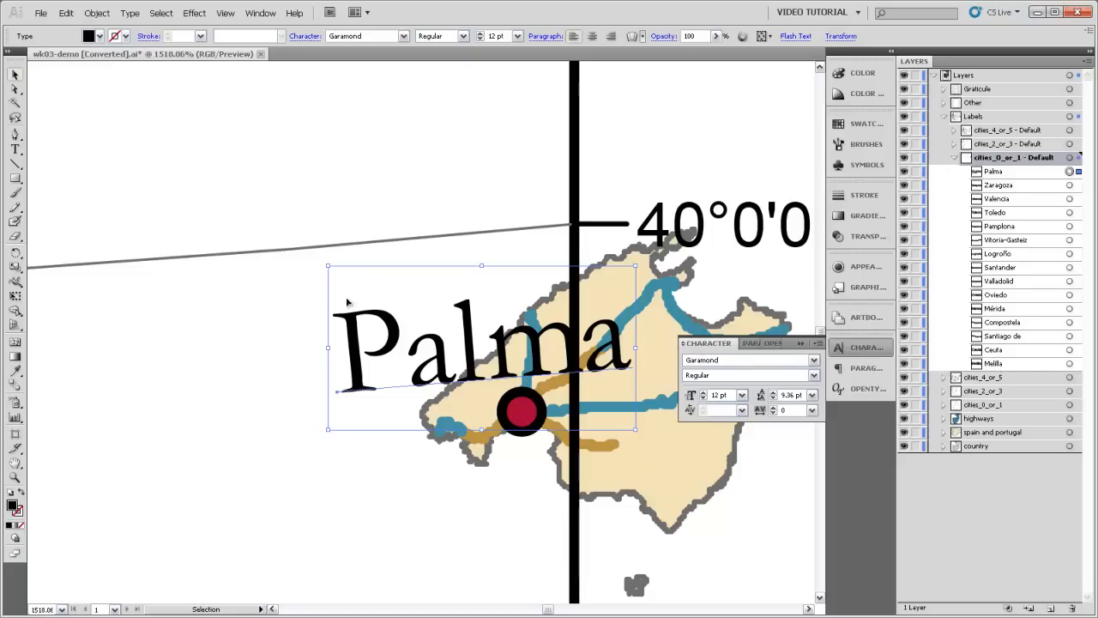
# Step: Create a new character style from the formatting of the selected Palma label
pyautogui.click(261, 16)
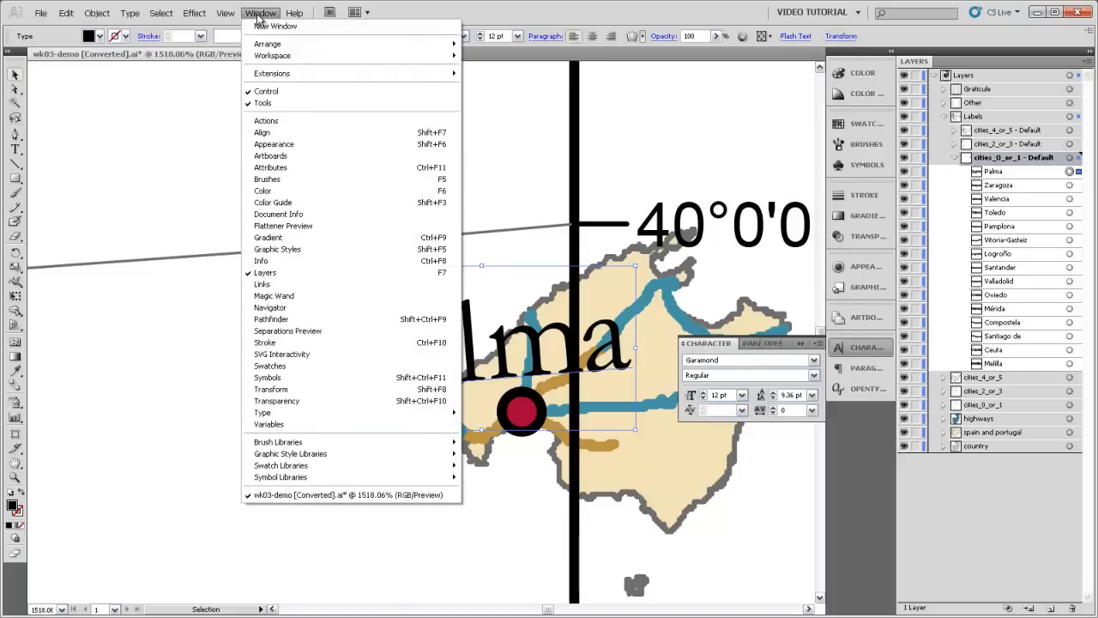
pyautogui.moveTo(311, 414)
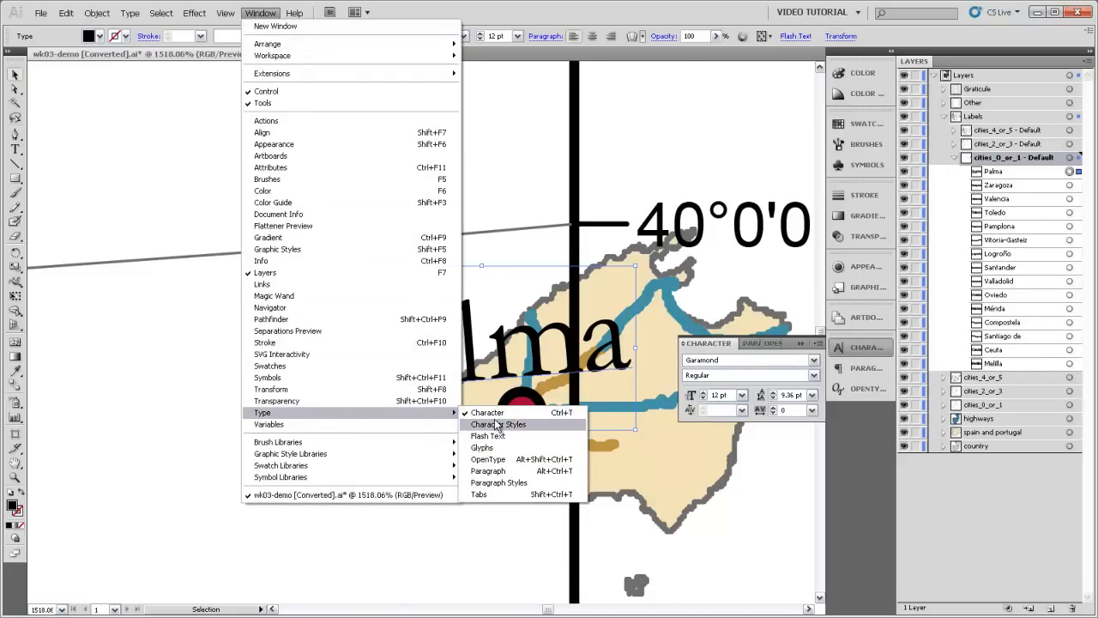
pyautogui.click(557, 431)
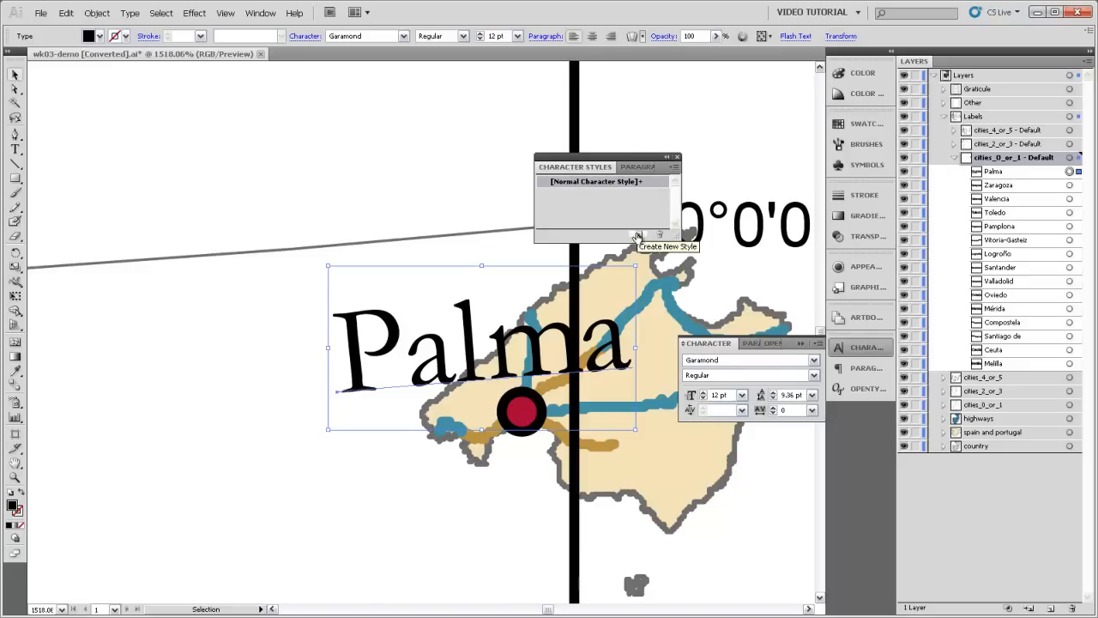
pyautogui.click(637, 236)
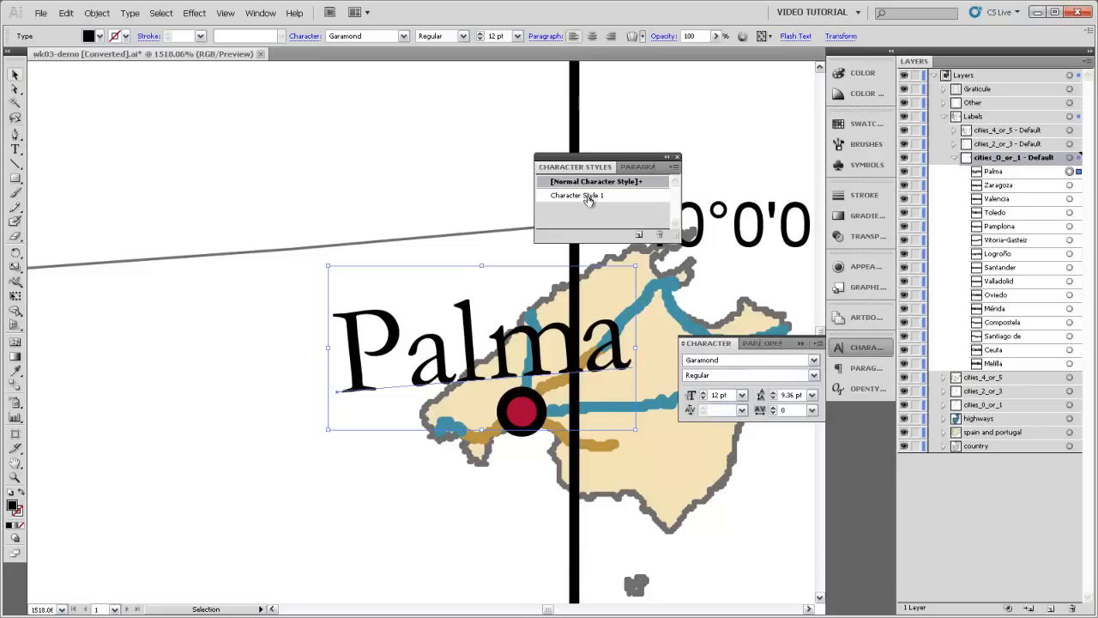
# Step: Rename the new character style to "Large cities"
pyautogui.doubleClick(588, 197)
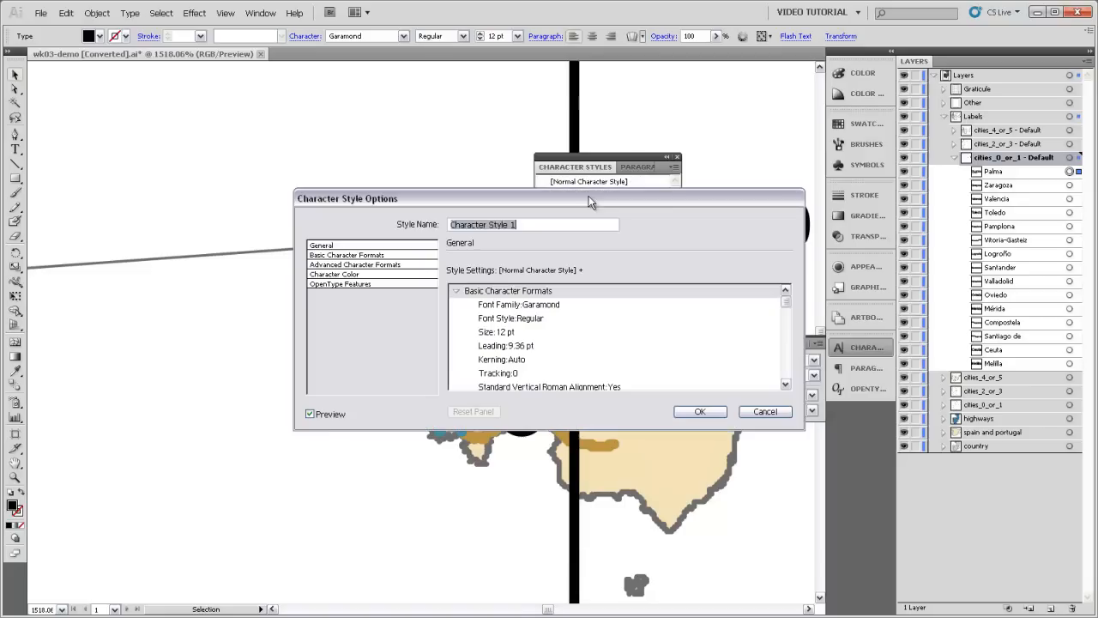
pyautogui.moveTo(522, 200); pyautogui.dragTo(498, 198)
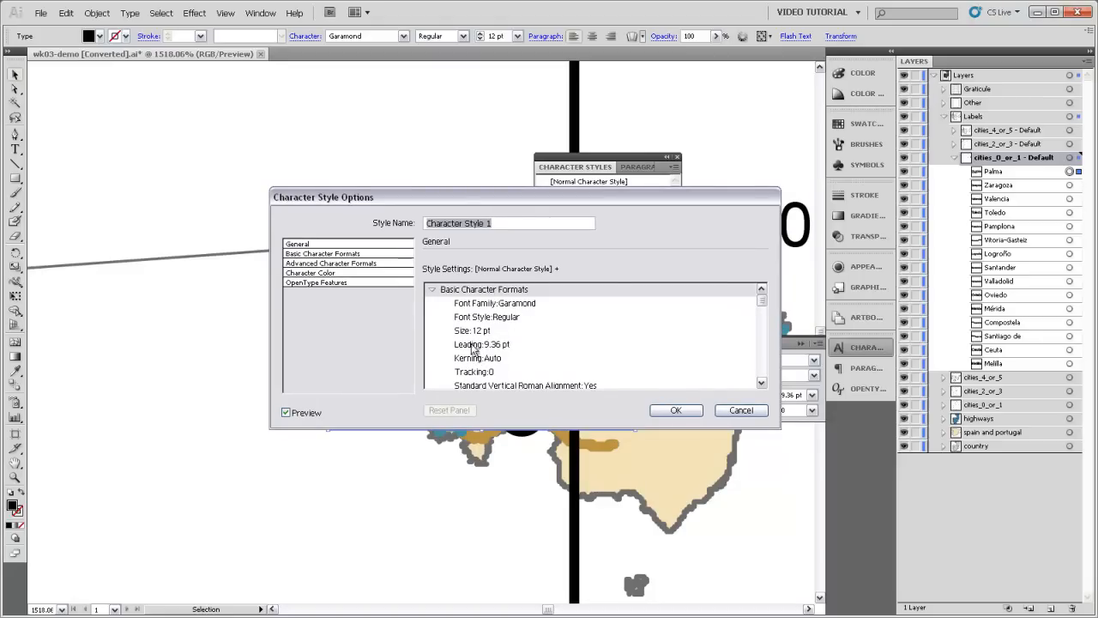
pyautogui.moveTo(499, 223); pyautogui.dragTo(380, 226)
pyautogui.write('Large cities')
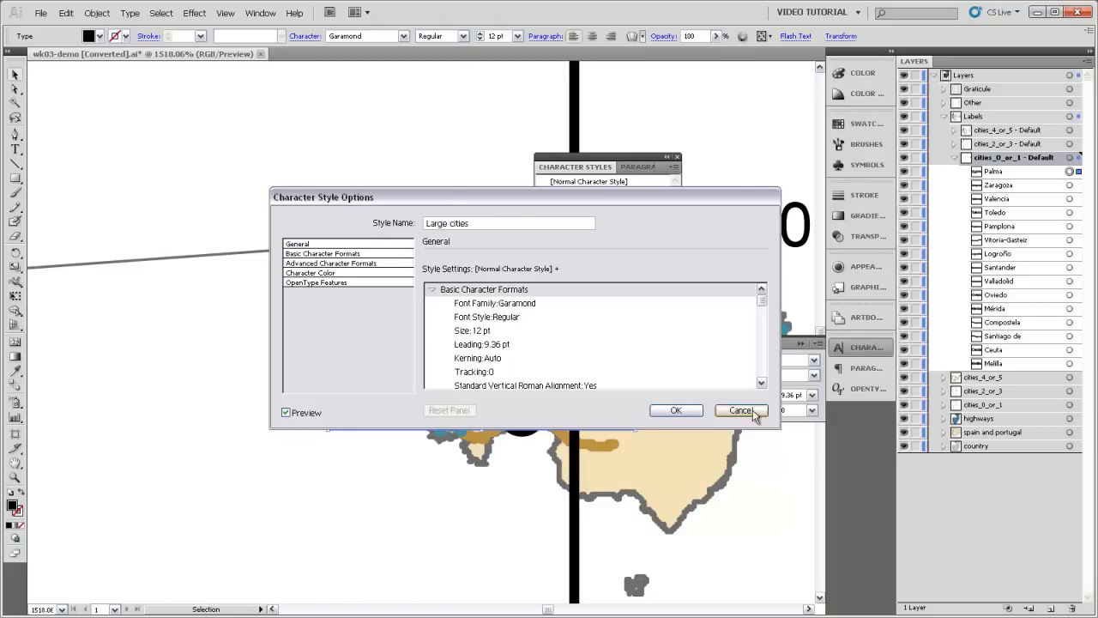
pyautogui.click(680, 409)
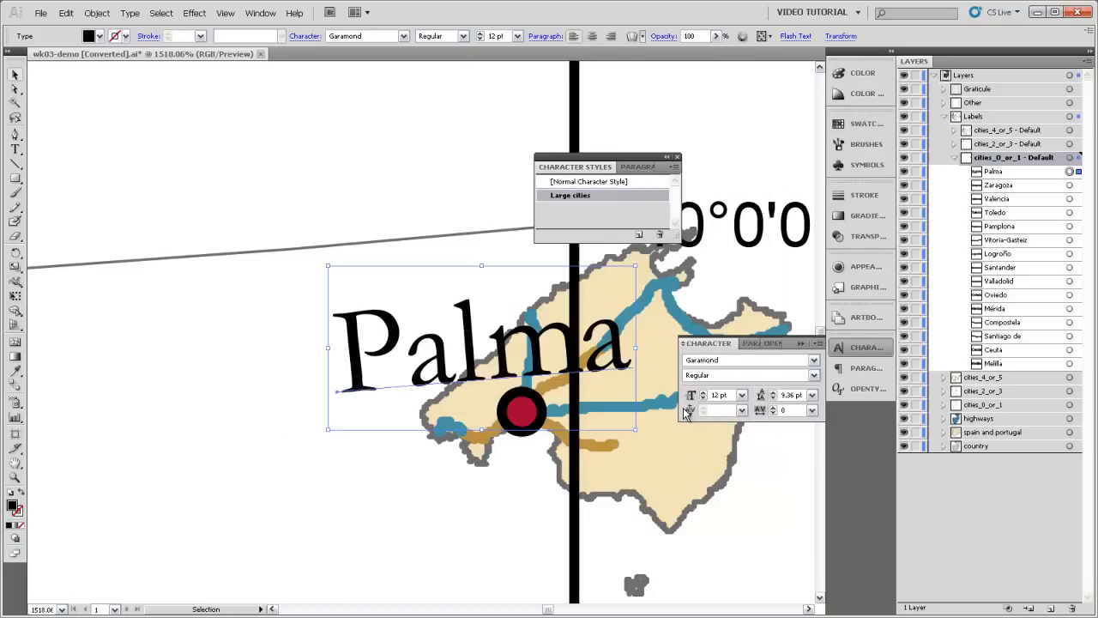
# Step: Apply the Large cities character style to all labels in the cities_0_or_1 - Default sublayer
pyautogui.click(1071, 163)
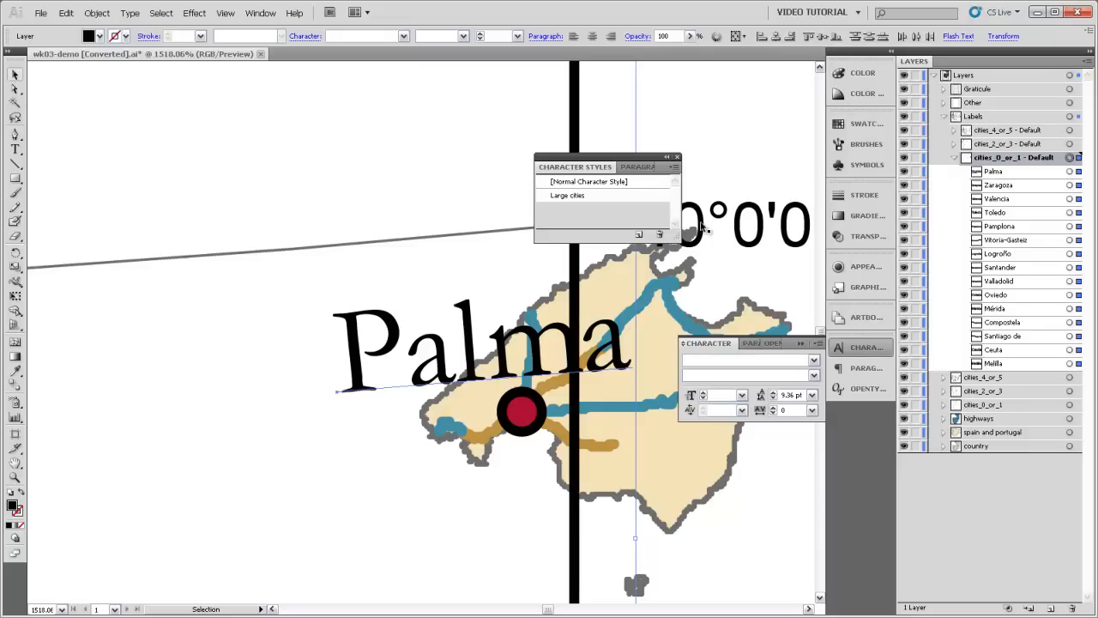
pyautogui.click(568, 198)
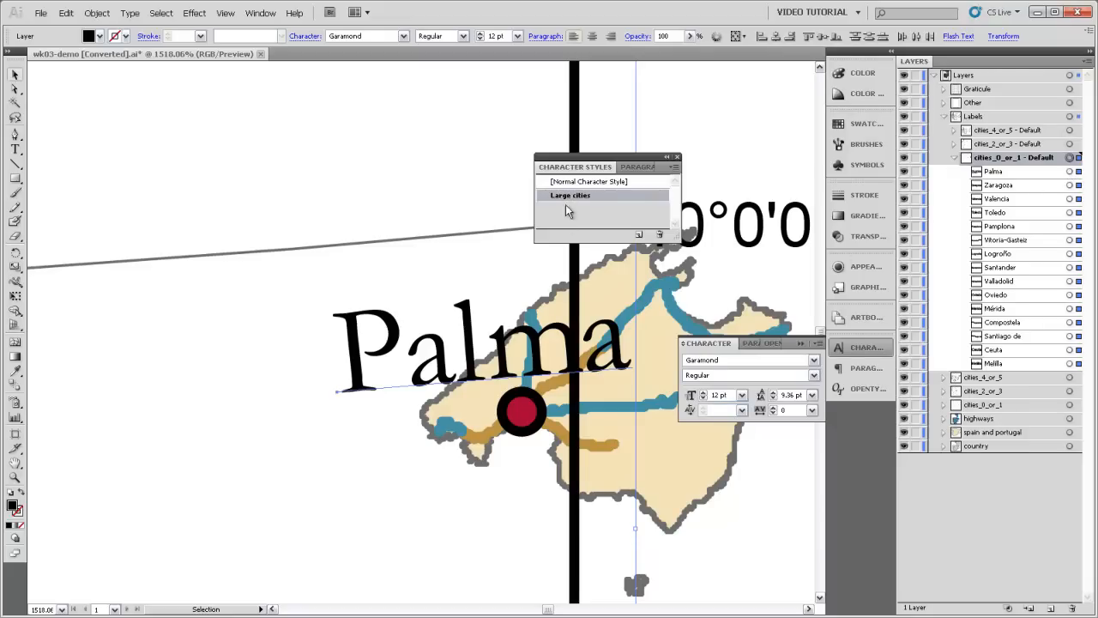
pyautogui.hotkey('ctrl', 'space')
pyautogui.keyDown('ctrl'); pyautogui.keyDown('alt'); pyautogui.click(333, 361); pyautogui.keyUp('alt'); pyautogui.keyUp('ctrl')
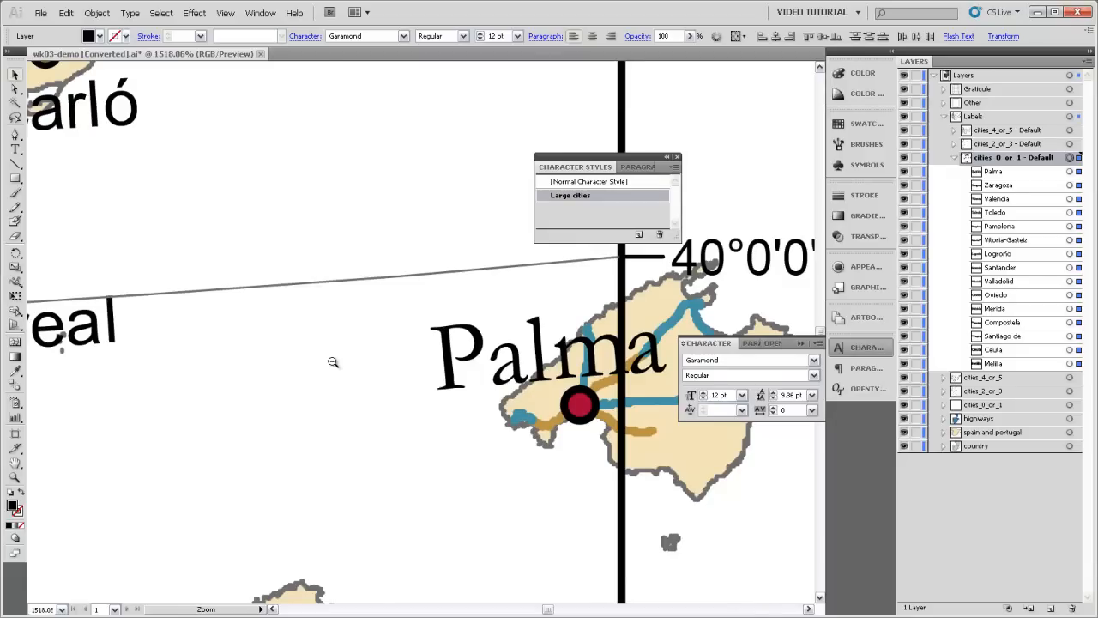
pyautogui.keyDown('ctrl'); pyautogui.keyDown('alt'); pyautogui.click(333, 361); pyautogui.keyUp('alt'); pyautogui.keyUp('ctrl')
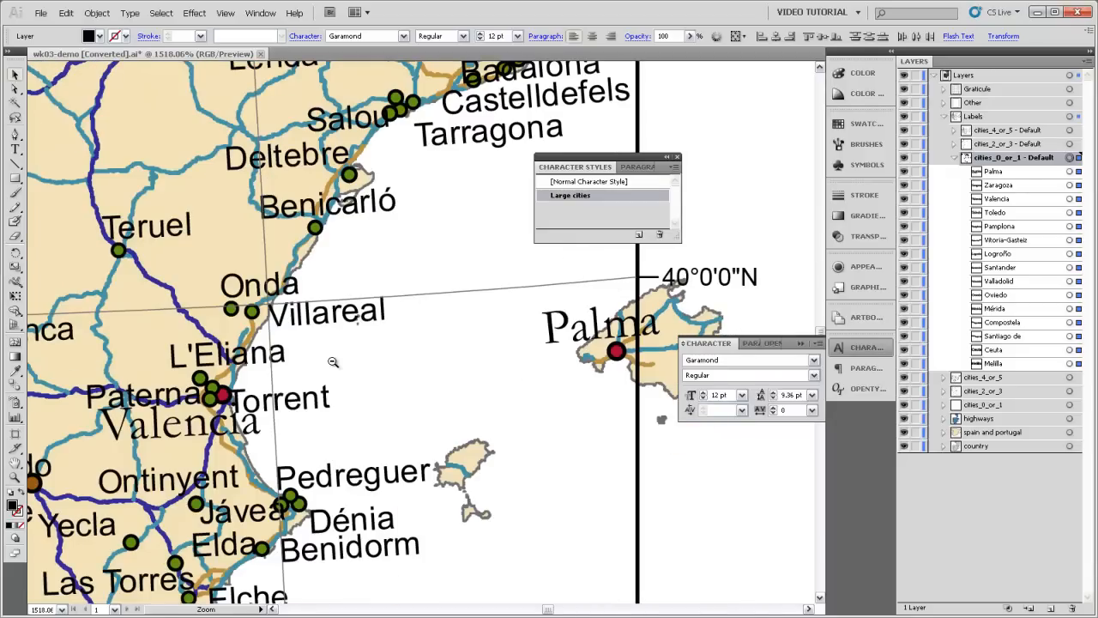
pyautogui.keyDown('ctrl'); pyautogui.keyDown('alt'); pyautogui.click(333, 362); pyautogui.keyUp('alt'); pyautogui.keyUp('ctrl')
pyautogui.keyDown('ctrl'); pyautogui.keyDown('alt'); pyautogui.click(333, 361); pyautogui.keyUp('alt'); pyautogui.keyUp('ctrl')
pyautogui.keyDown('ctrl'); pyautogui.keyDown('alt'); pyautogui.click(333, 362); pyautogui.keyUp('alt'); pyautogui.keyUp('ctrl')
pyautogui.keyDown('ctrl'); pyautogui.keyDown('alt'); pyautogui.click(333, 362); pyautogui.keyUp('alt'); pyautogui.keyUp('ctrl')
pyautogui.keyDown('ctrl'); pyautogui.keyDown('alt'); pyautogui.click(332, 361); pyautogui.keyUp('alt'); pyautogui.keyUp('ctrl')
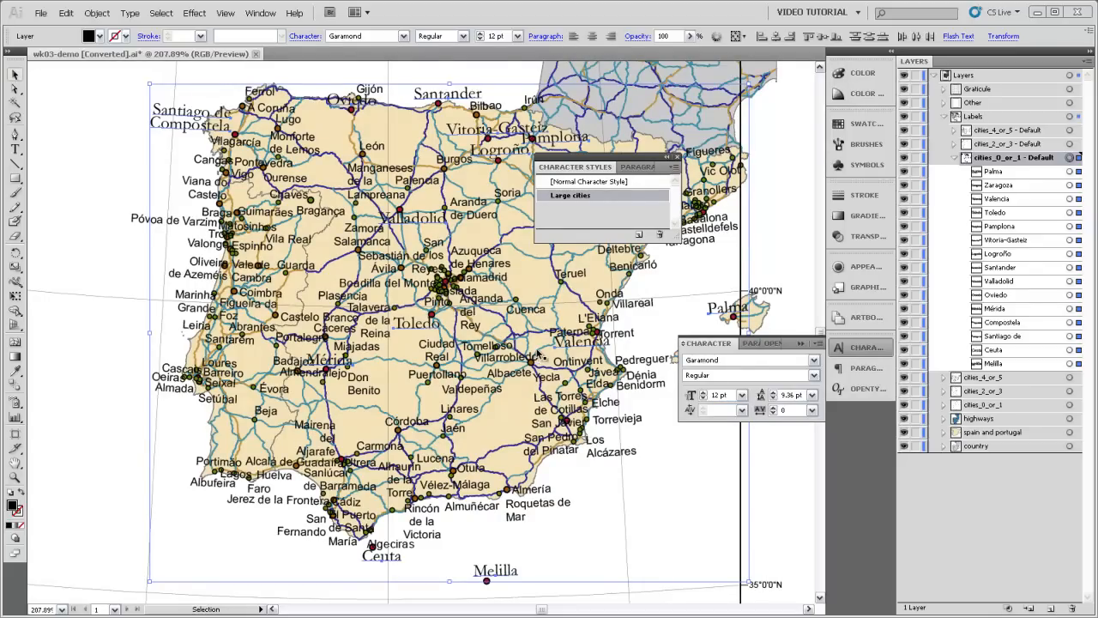
# Step: Deselect the labels, then lock and collapse the cities_0_or_1 - Default sublayer
pyautogui.click(111, 187)
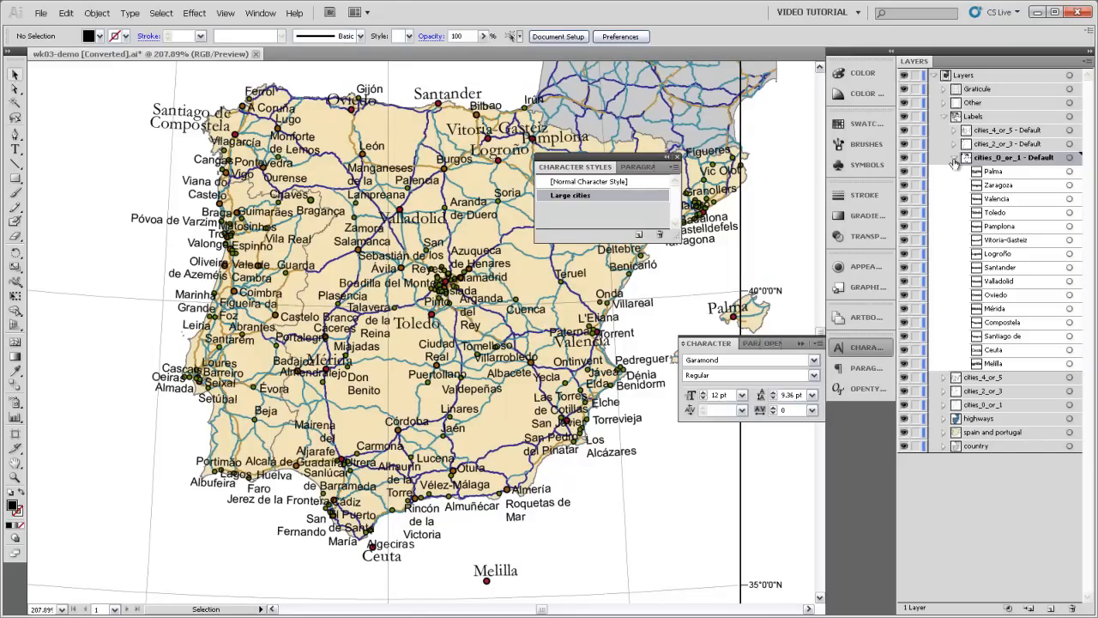
pyautogui.click(916, 158)
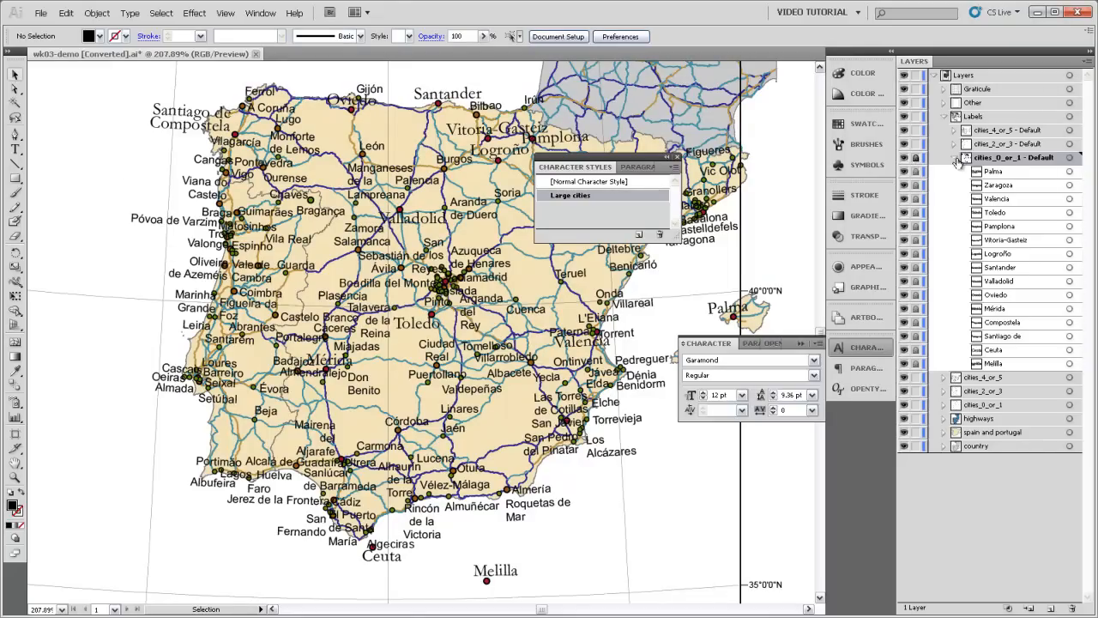
pyautogui.click(954, 159)
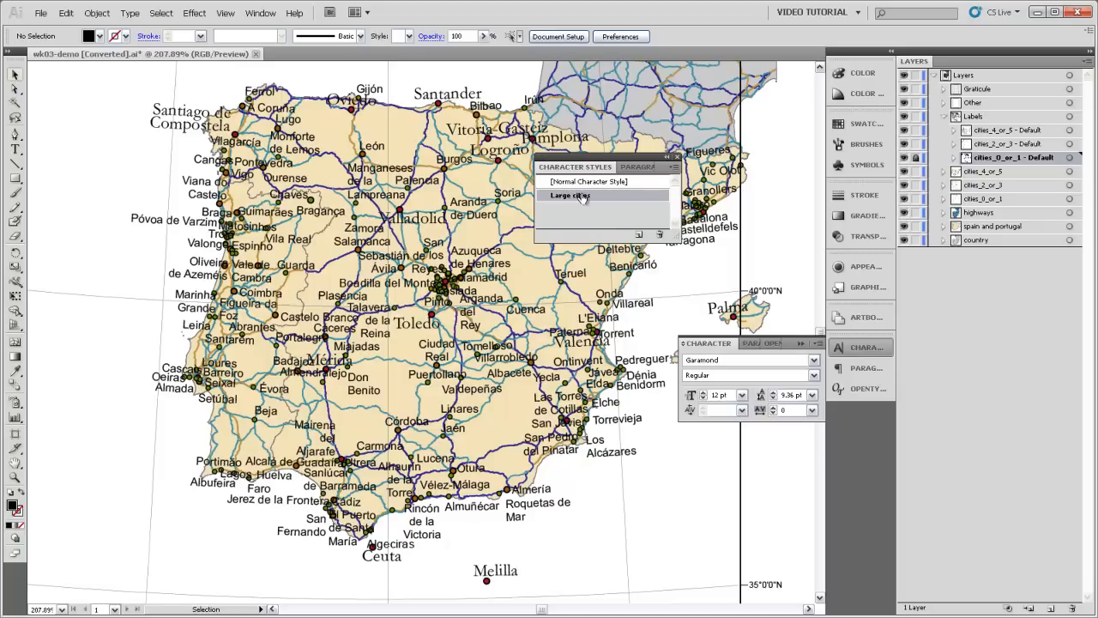
# Step: Duplicate the Large cities character style and name the copy "Medium cities"
pyautogui.moveTo(581, 198); pyautogui.dragTo(642, 234)
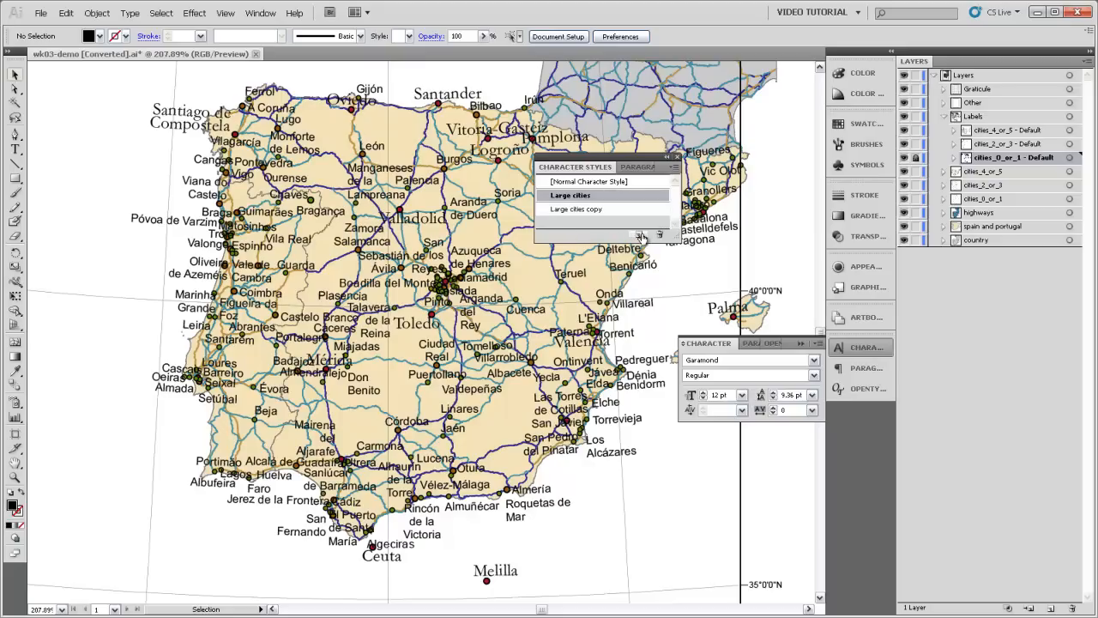
pyautogui.doubleClick(590, 212)
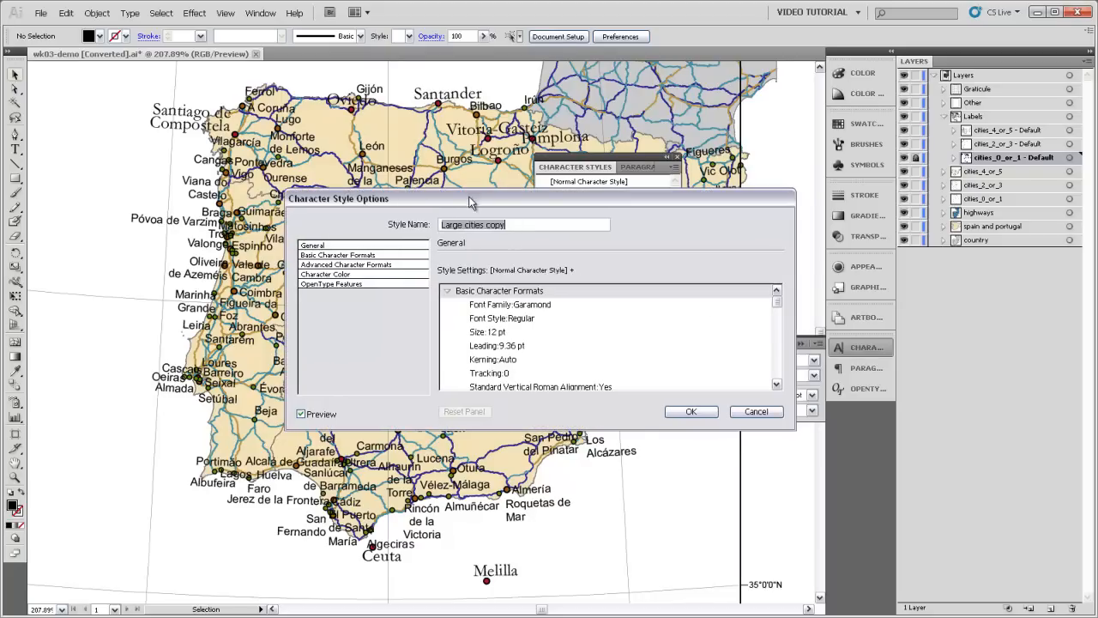
pyautogui.moveTo(521, 225); pyautogui.dragTo(379, 223)
pyautogui.write('Medium cities')
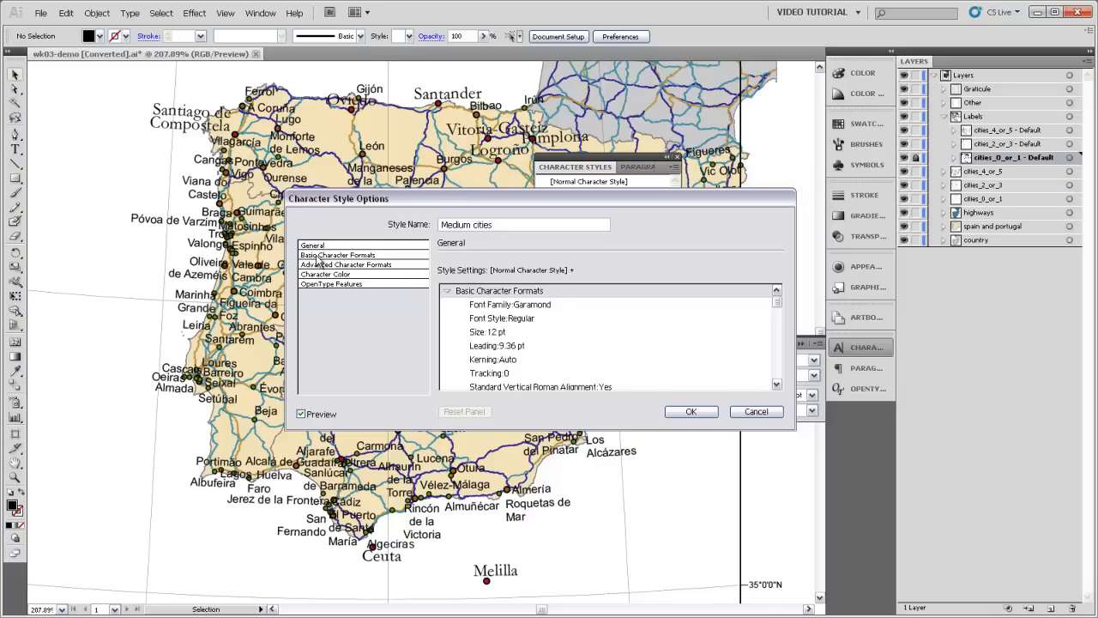
# Step: Set the font size of the Medium cities character style to 10 pt
pyautogui.click(356, 256)
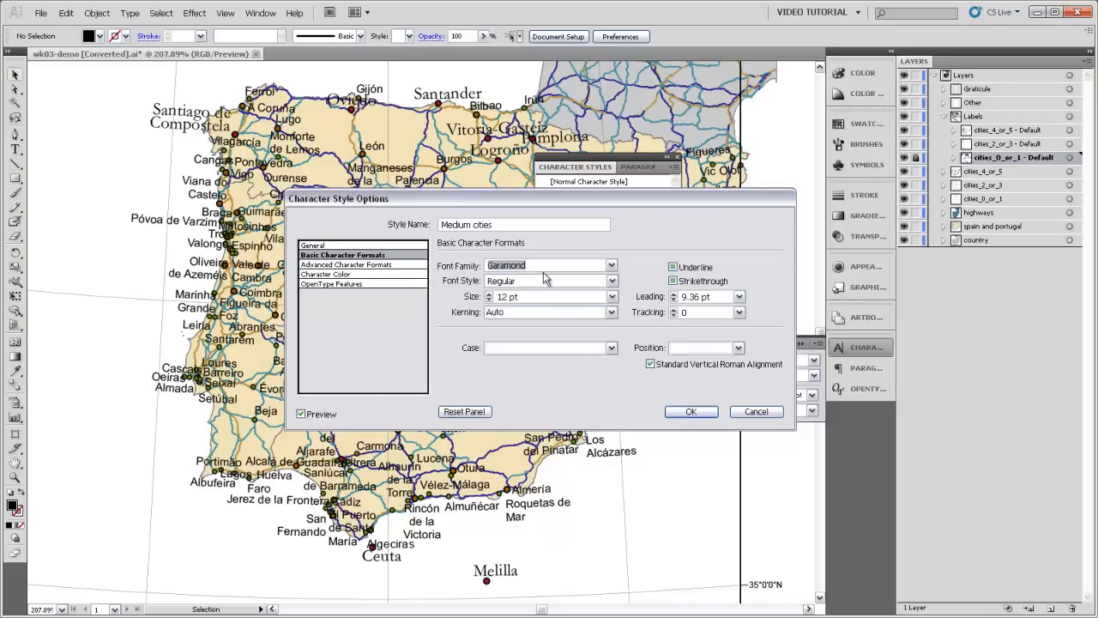
pyautogui.doubleClick(506, 296)
pyautogui.write('10')
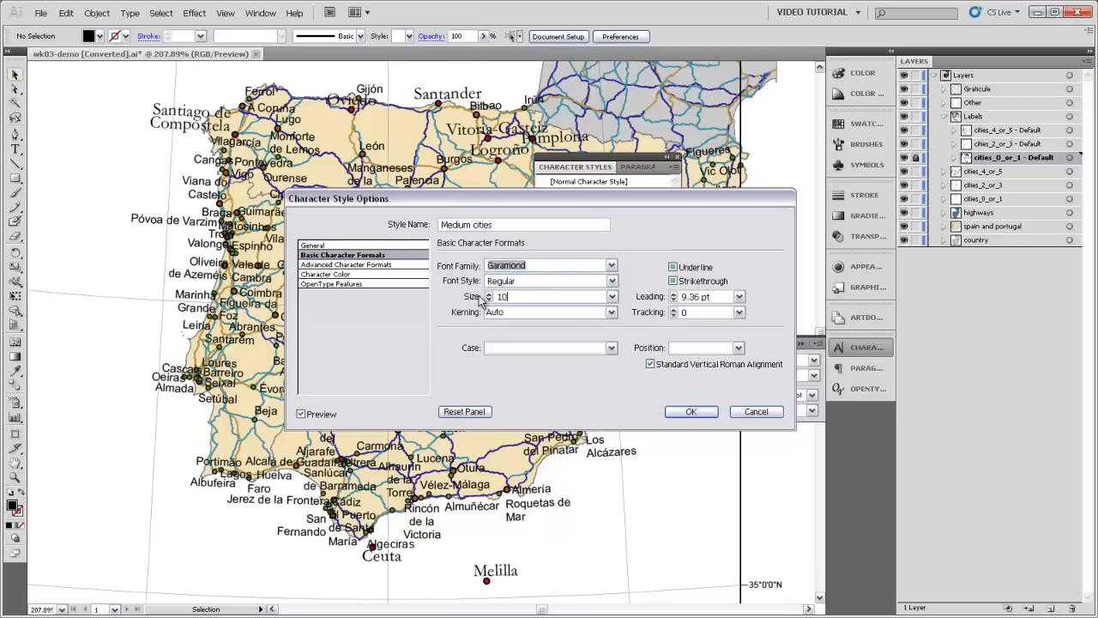
pyautogui.click(695, 412)
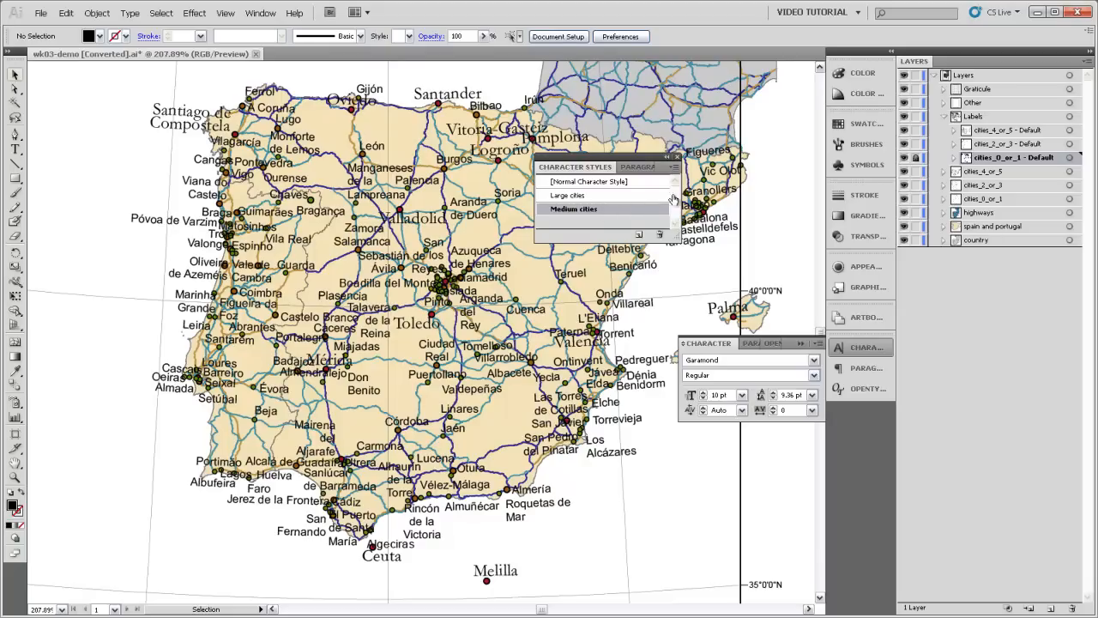
# Step: Apply the Medium cities character style to all labels in the cities_2_or_3 - Default sublayer, clearing their formatting overrides
pyautogui.click(1069, 144)
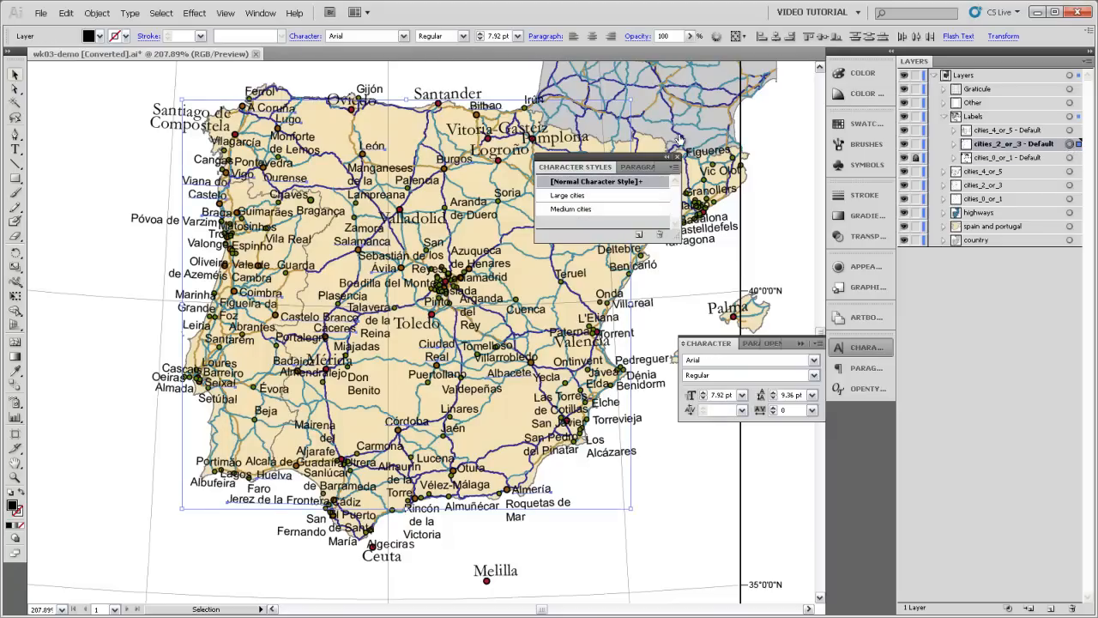
pyautogui.click(573, 211)
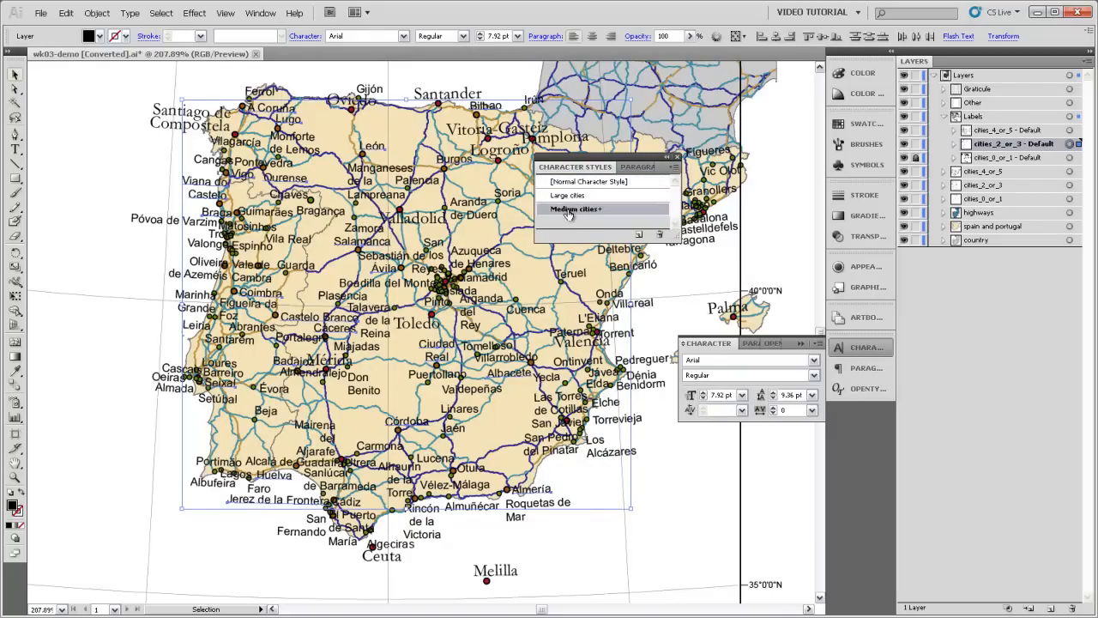
pyautogui.keyDown('alt'); pyautogui.click(568, 211); pyautogui.keyUp('alt')
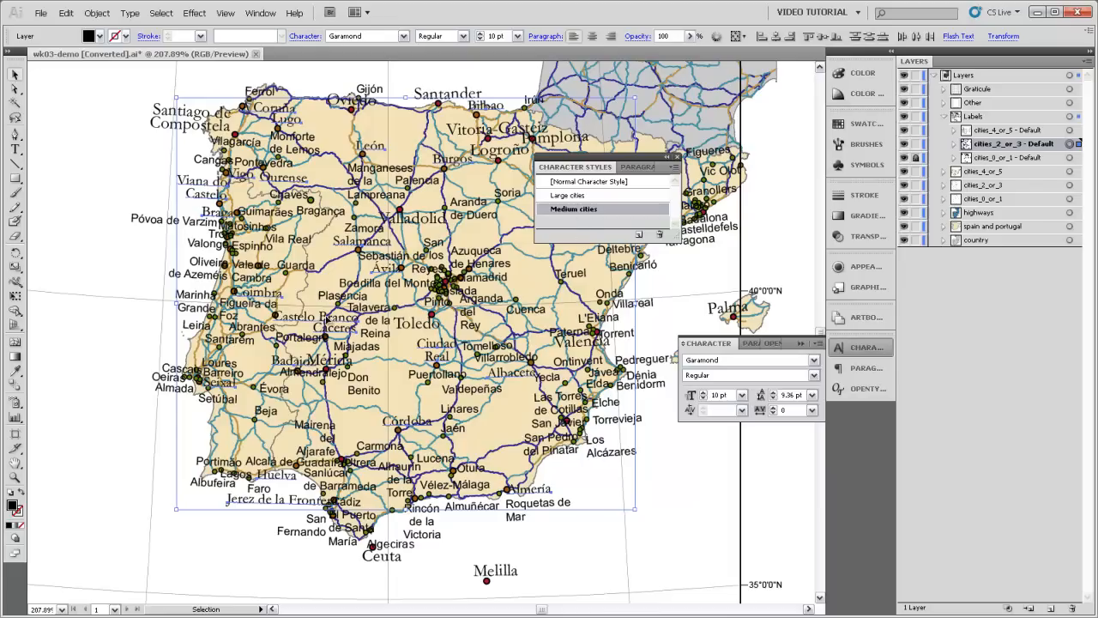
# Step: Change the font style of the Medium cities character style to Bold and preview it on the map labels
pyautogui.doubleClick(589, 210)
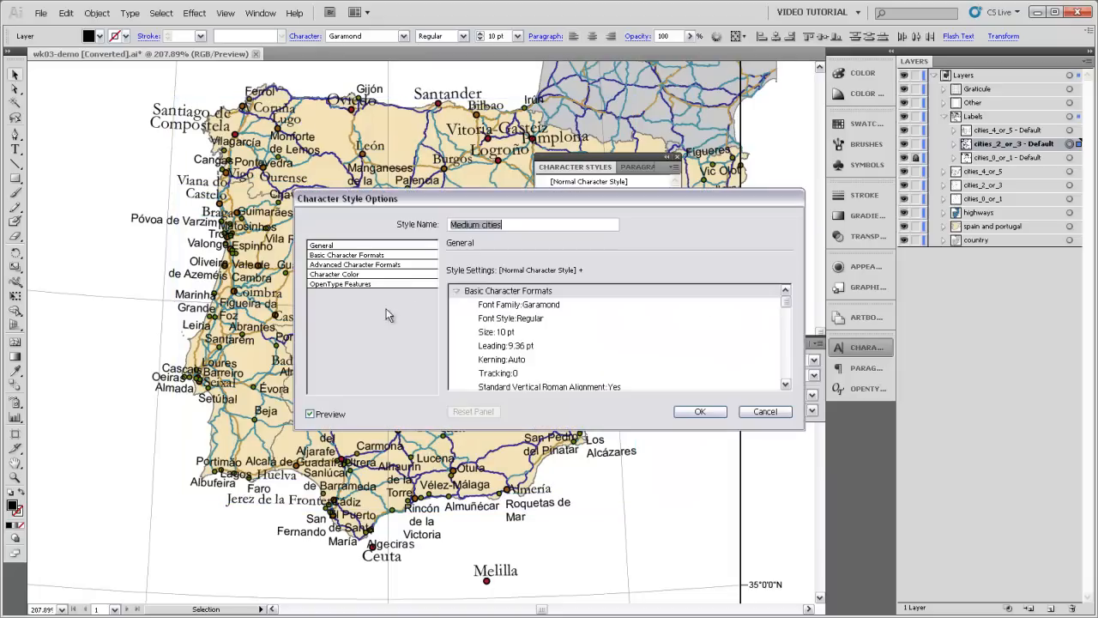
pyautogui.click(354, 255)
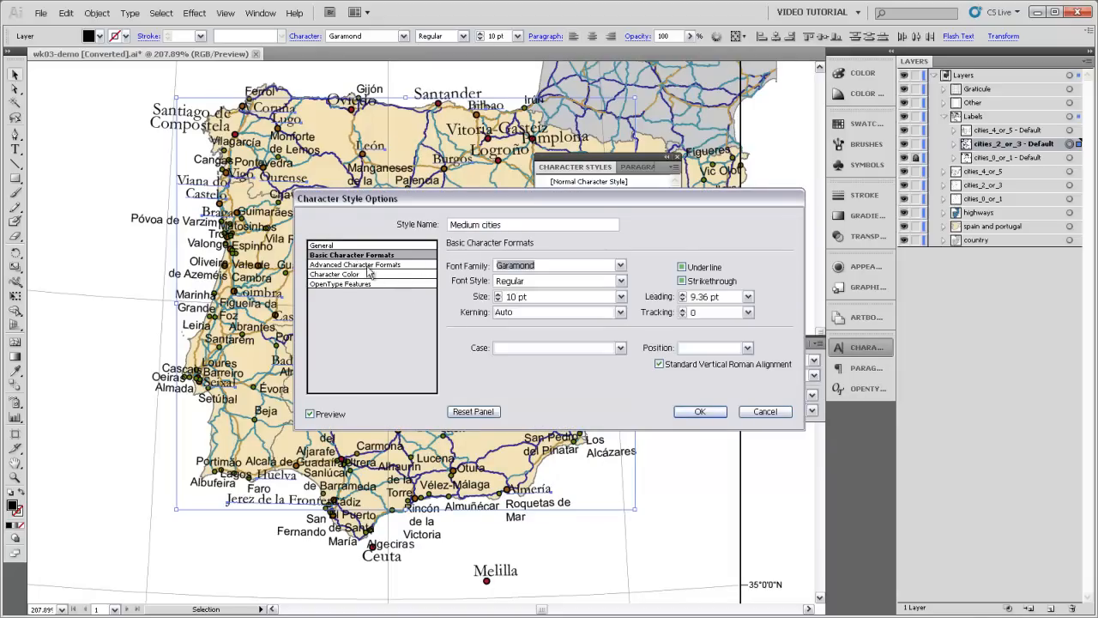
pyautogui.click(621, 281)
pyautogui.click(517, 313)
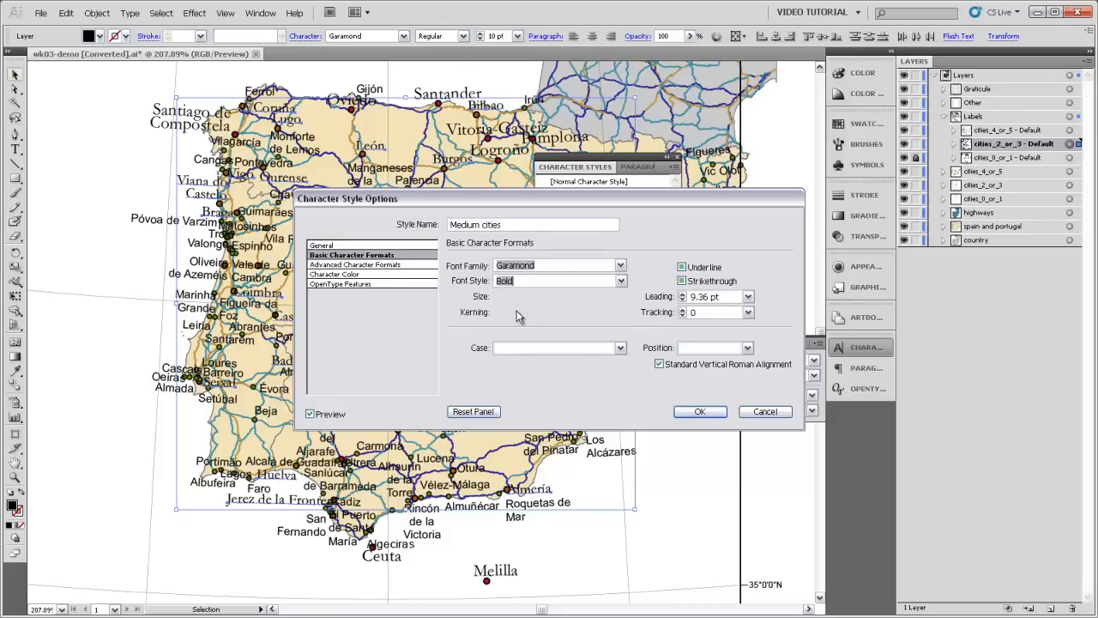
pyautogui.moveTo(491, 199); pyautogui.dragTo(509, 244)
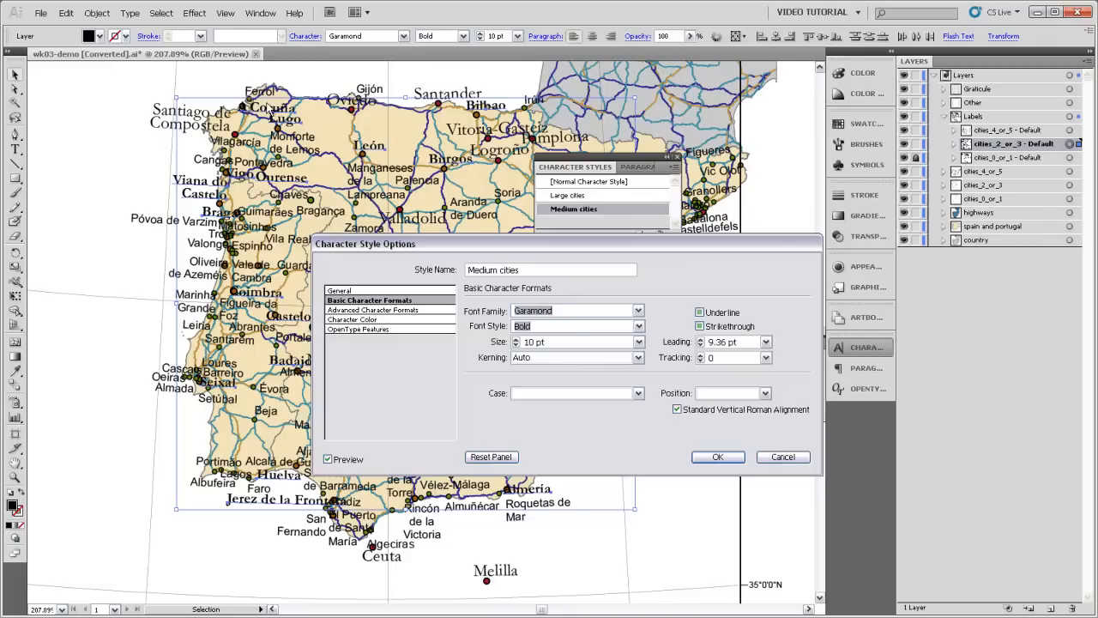
# Step: Return the Medium cities character style to the Regular font style and accept the style options
pyautogui.click(566, 327)
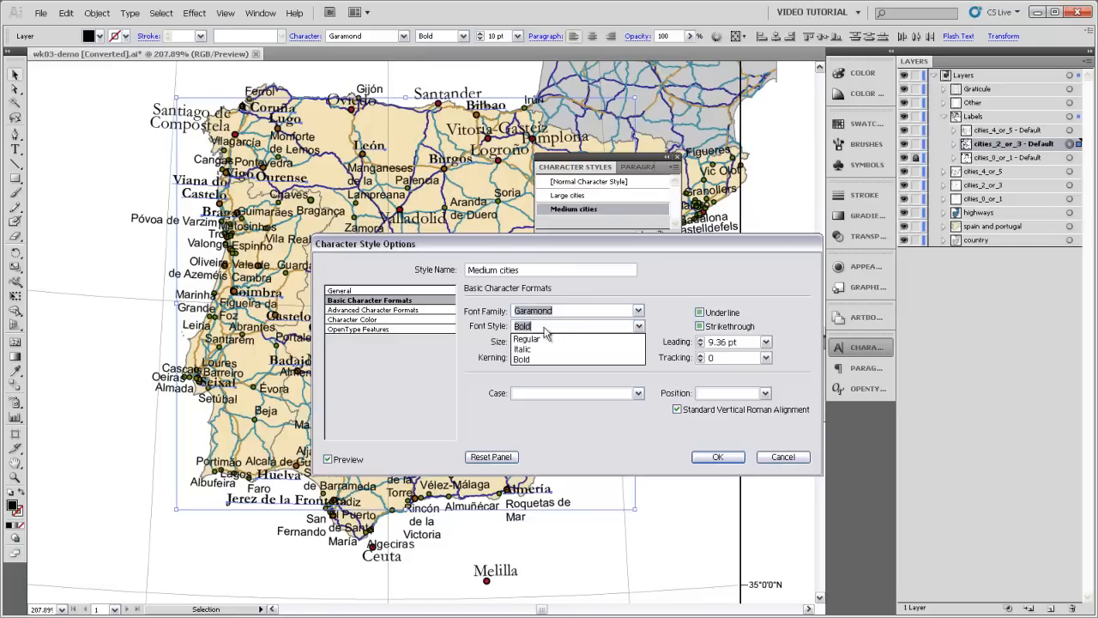
pyautogui.click(531, 340)
pyautogui.click(717, 456)
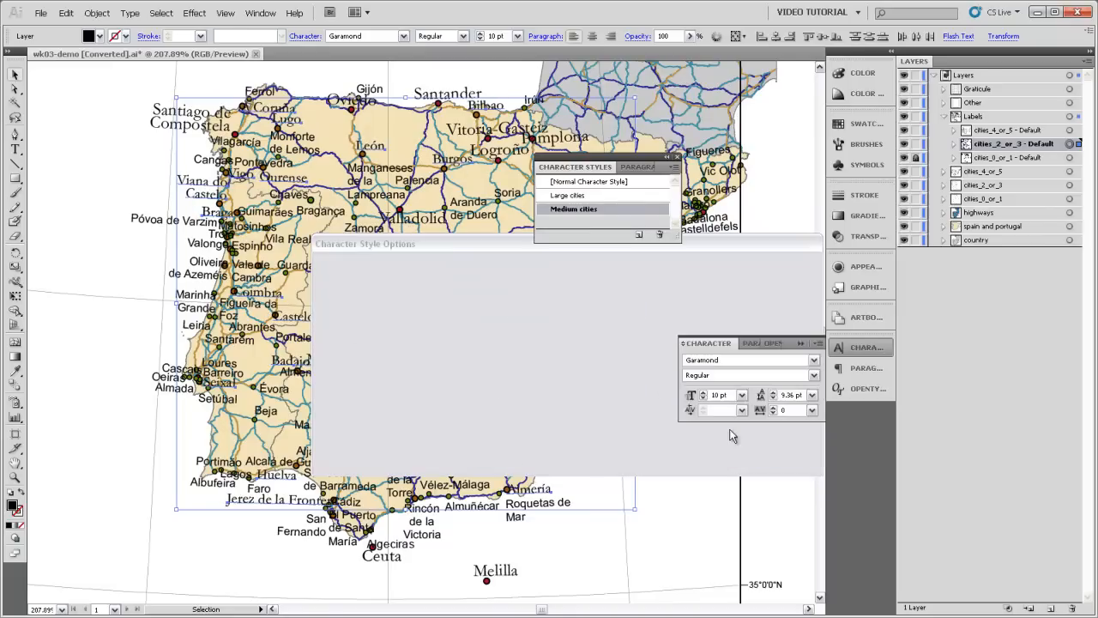
# Step: Duplicate the Medium cities character style and name the copy "Small cities"
pyautogui.moveTo(562, 209); pyautogui.dragTo(639, 235)
pyautogui.doubleClick(578, 223)
pyautogui.write('S')
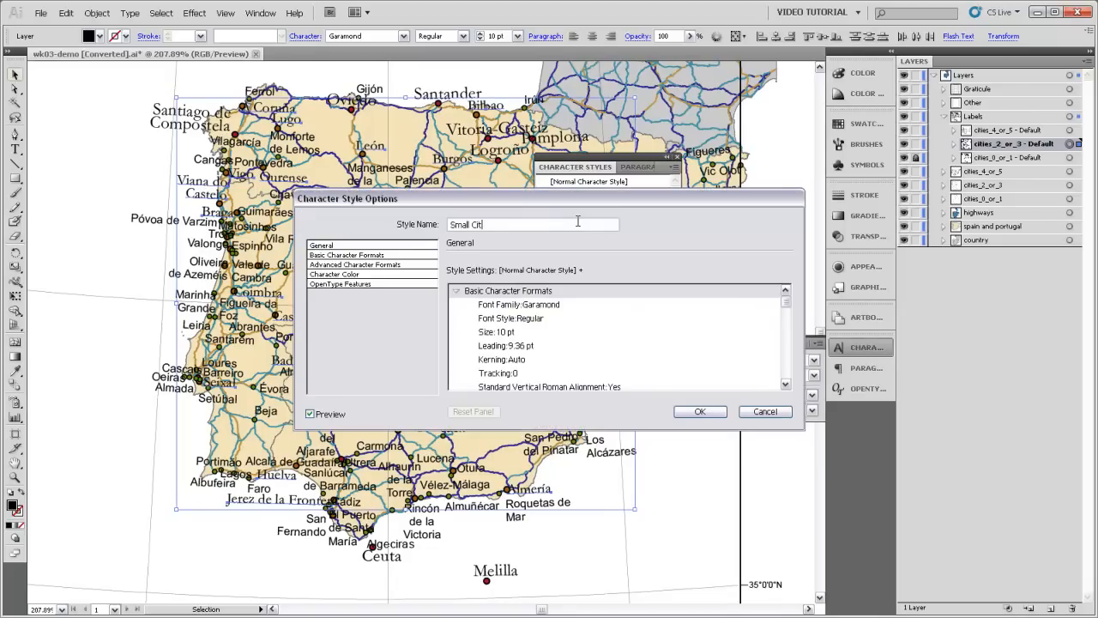
pyautogui.write('mall cities')
# Step: Set the font size of the Small cities character style to 8 pt
pyautogui.click(336, 255)
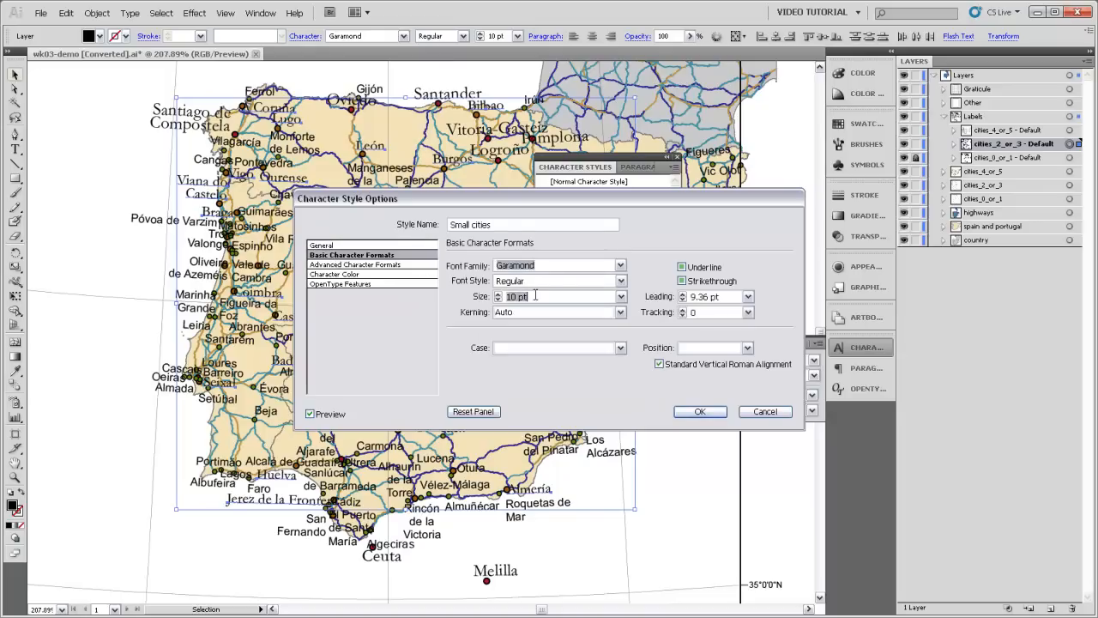
pyautogui.write('8')
pyautogui.click(701, 412)
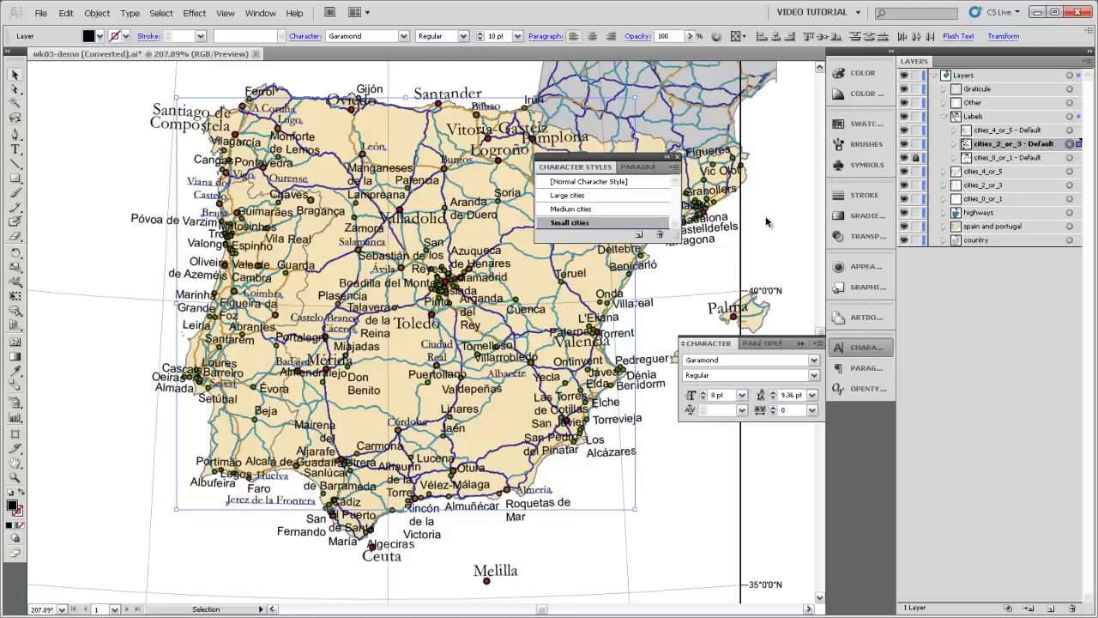
# Step: Reapply the Medium cities character style to all labels in the cities_2_or_3 - Default sublayer, then lock that sublayer
pyautogui.click(1069, 144)
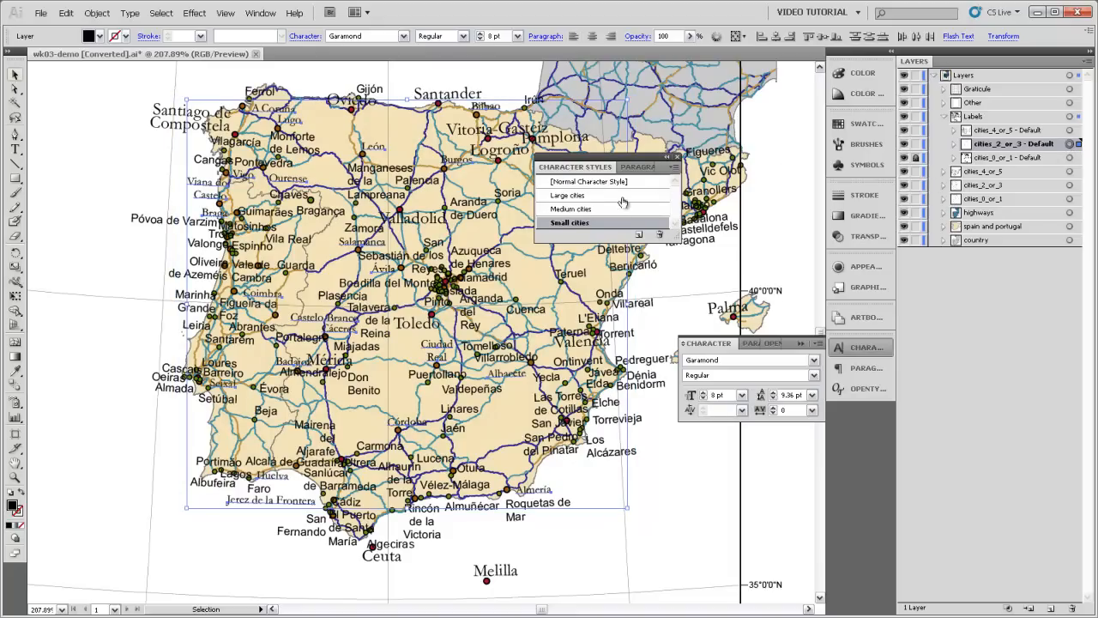
pyautogui.click(583, 209)
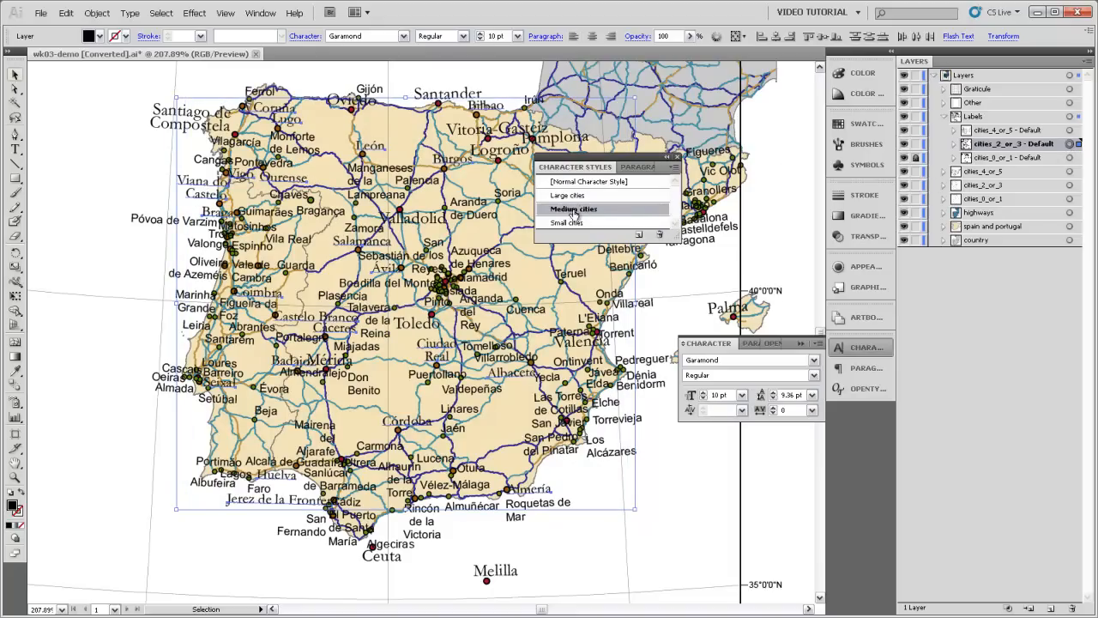
pyautogui.click(917, 144)
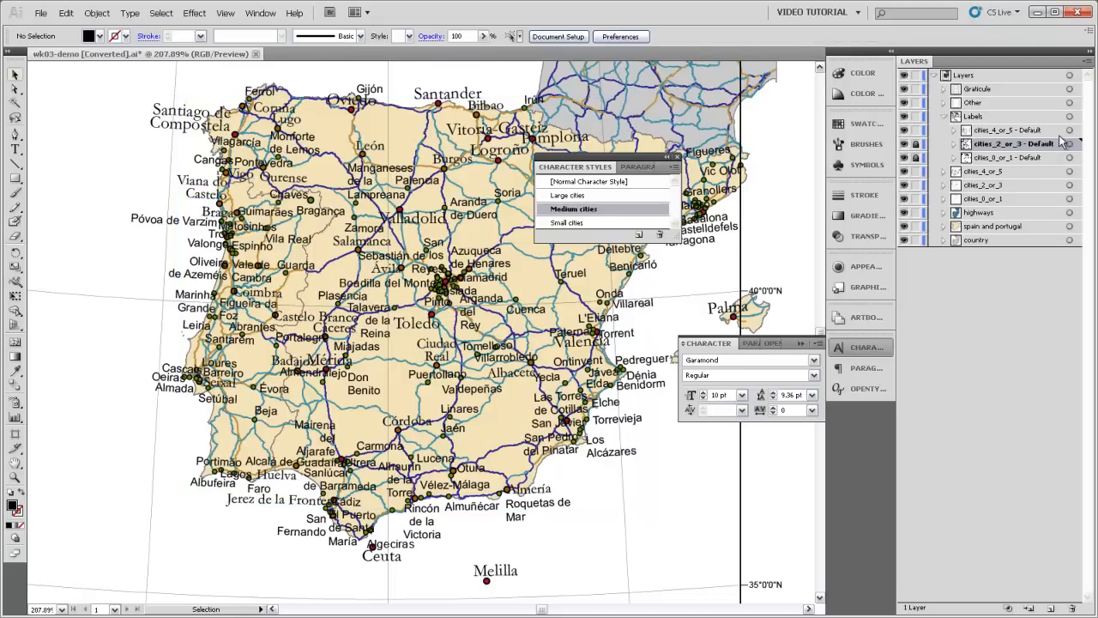
# Step: Apply the Small cities character style to all labels in the cities_4_or_5 - Default sublayer, then deselect them
pyautogui.click(1069, 130)
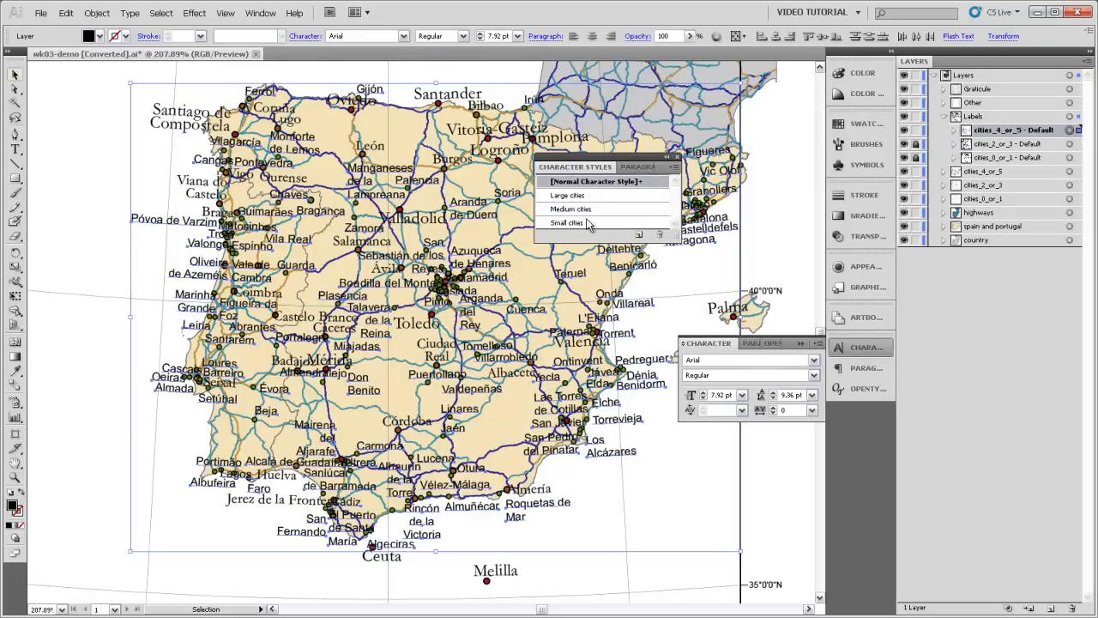
pyautogui.click(568, 223)
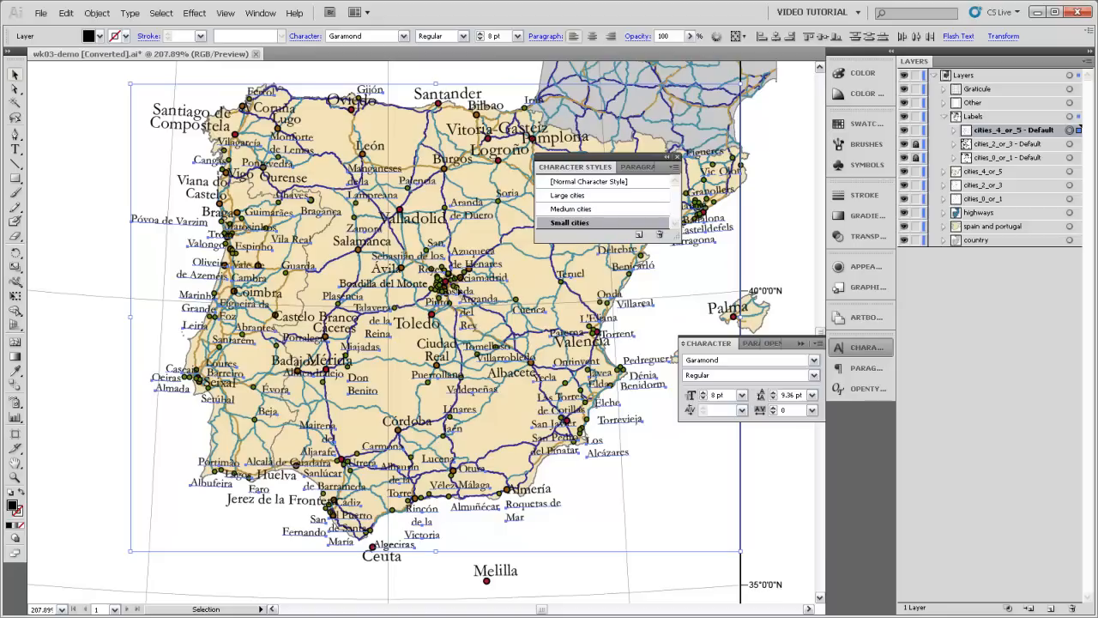
pyautogui.click(106, 266)
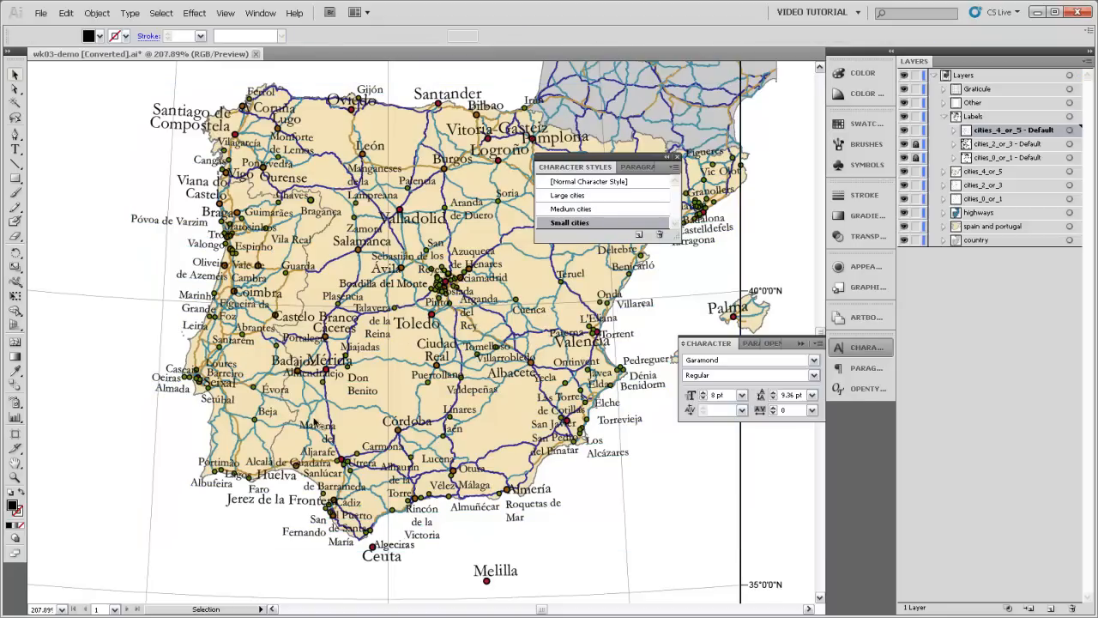